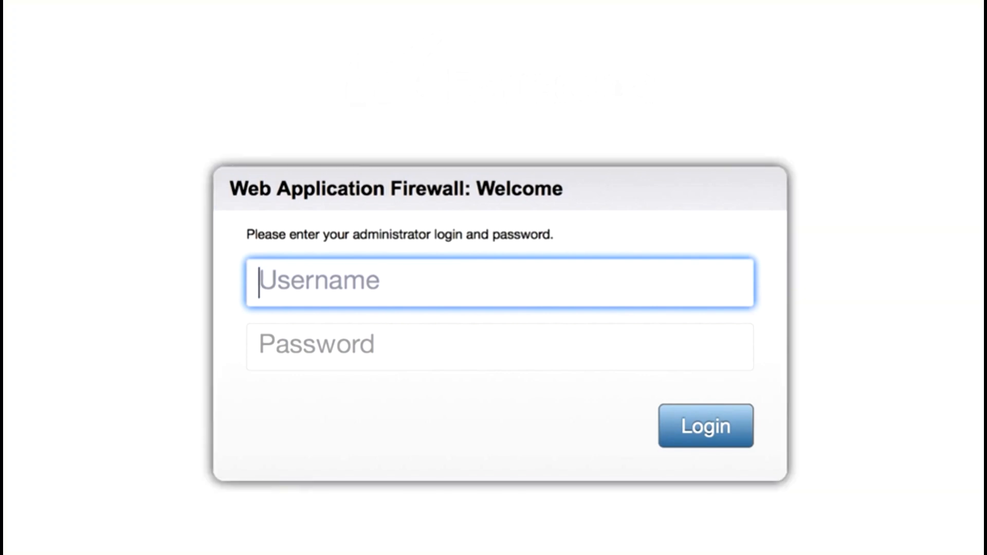
- Log in to the firewall's administration interface with the administrator username and password
text(admin)
key(Tab)
text(admin)
key(Return)
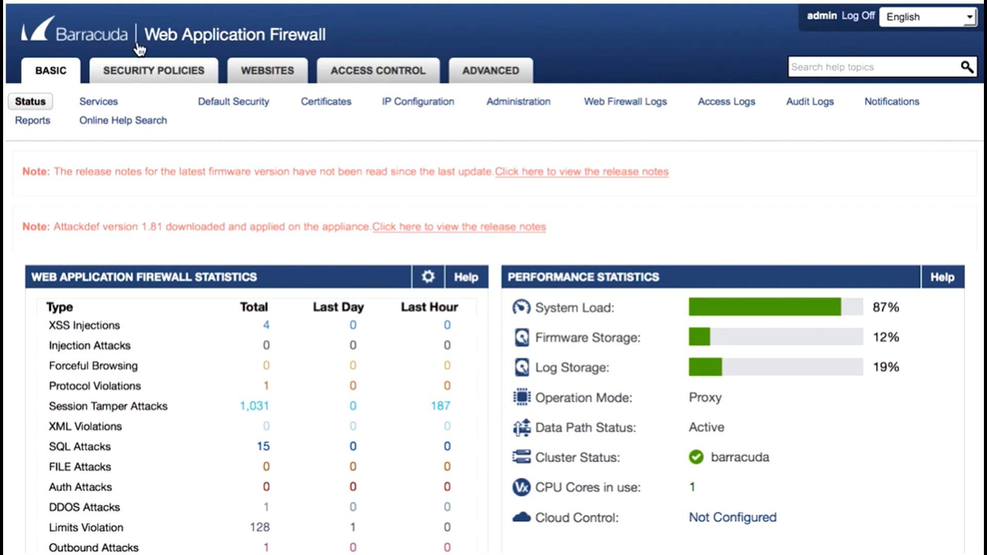
- Start a new service on the Services page and name it OracleMgmt
click(99, 102)
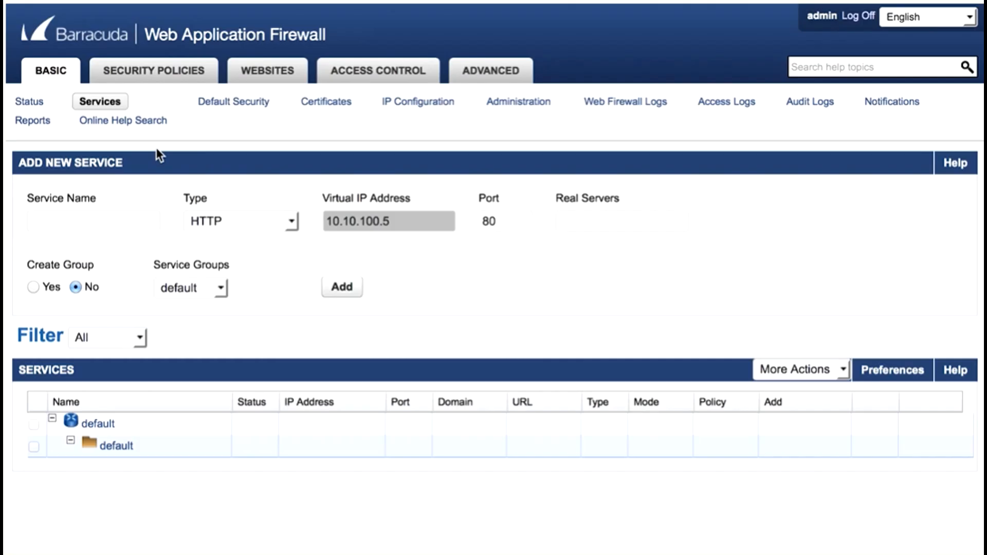
click(86, 228)
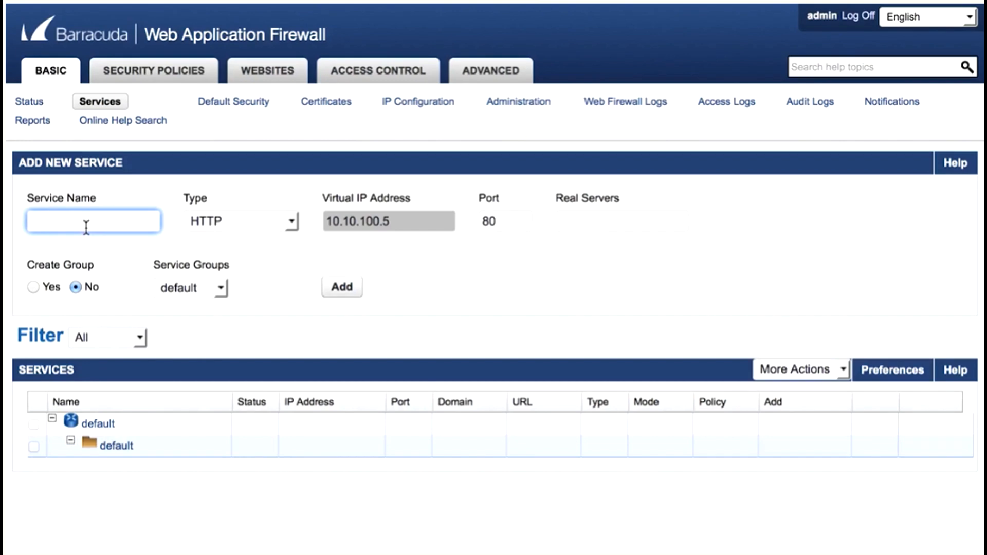
text(OracleMgmt)
key(Tab)
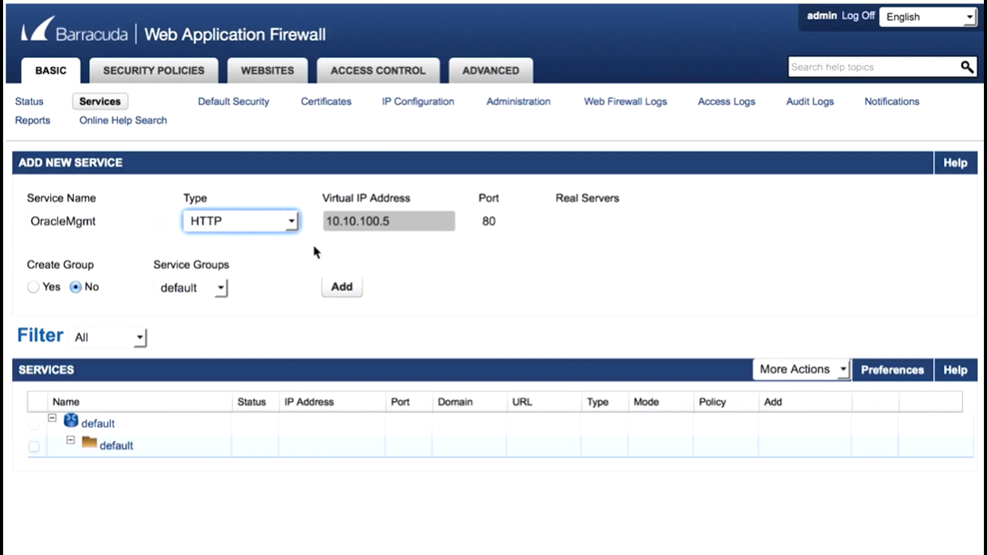
- Set the new service's real server to 10.10.100.6 and its port to 7001, and add the service
click(580, 219)
text(1)
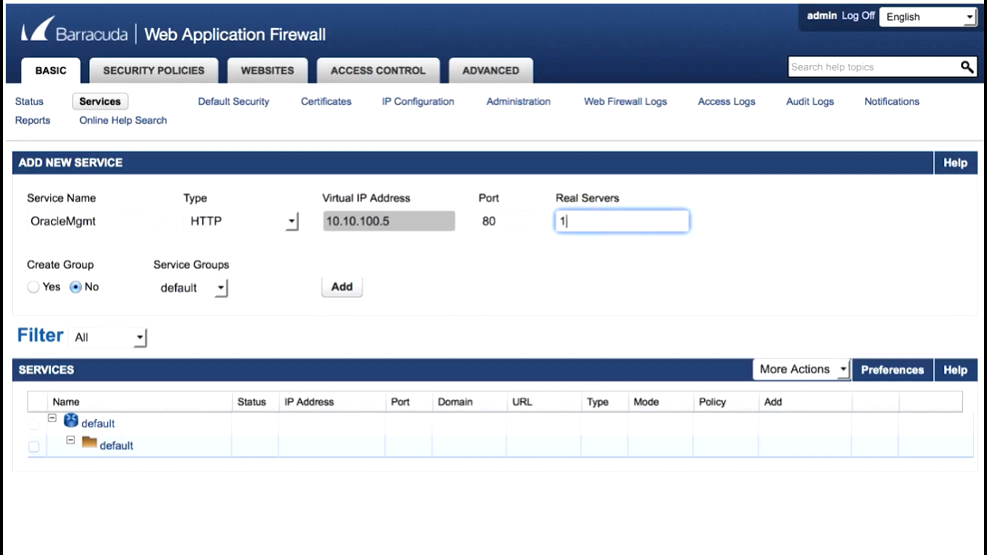
text(0.10.100.6)
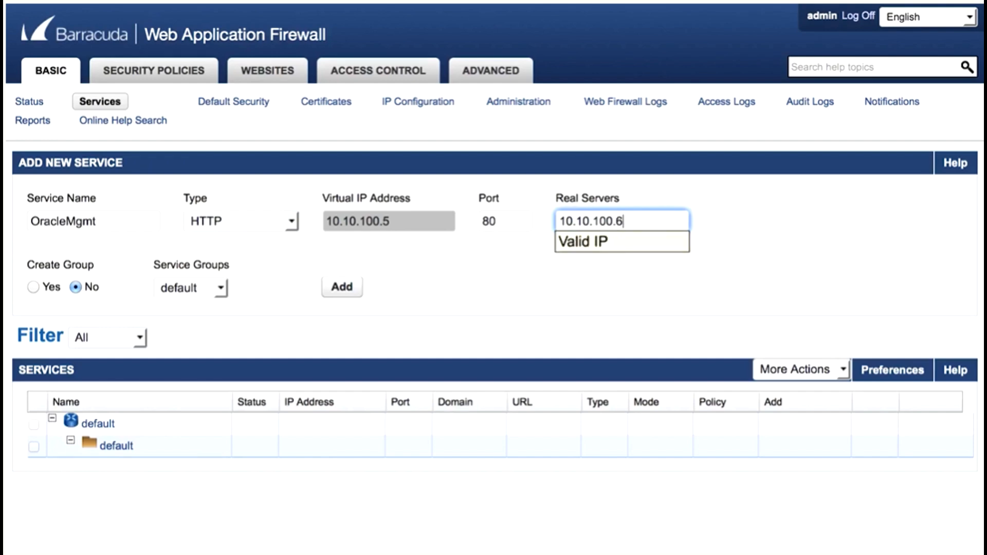
double_click(491, 219)
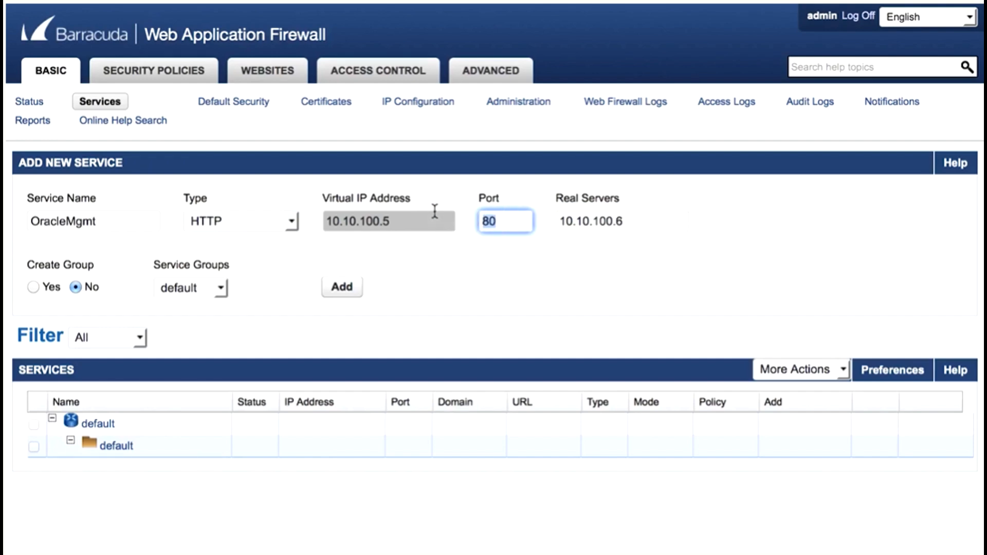
text(7001)
double_click(392, 221)
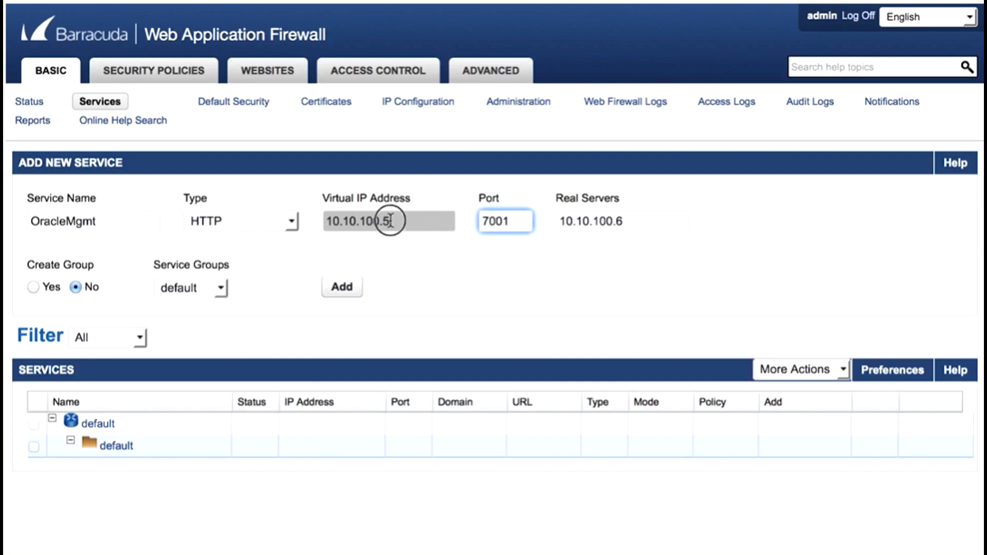
click(346, 294)
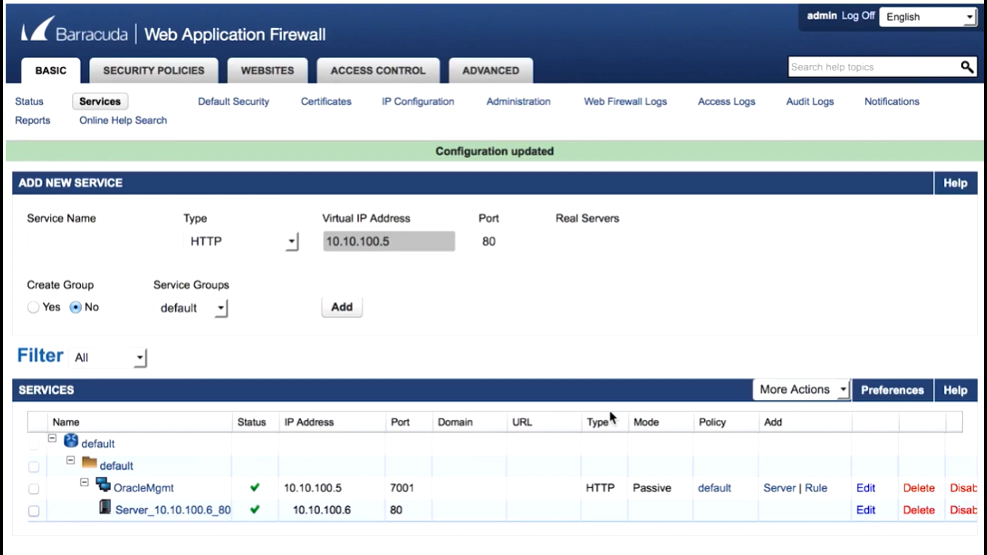
- Change the port of the OracleMgmt service's backend server to 7001 and save the server configuration
scroll(608, 411, right, 2)
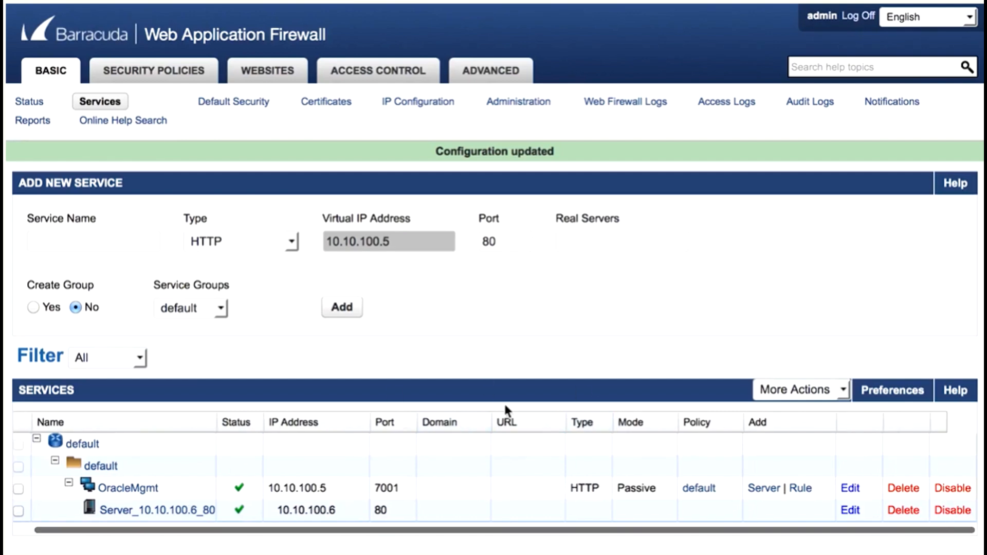
click(855, 512)
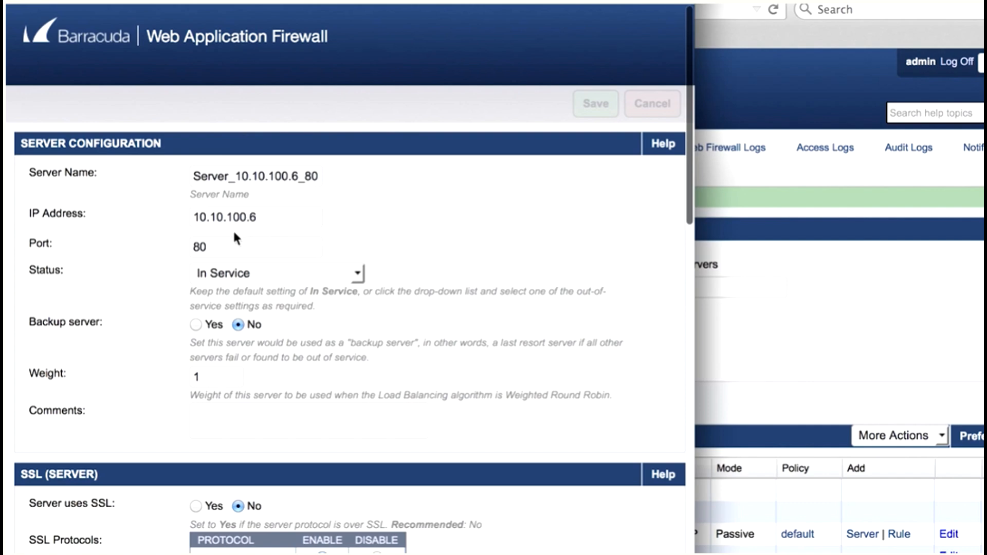
drag(226, 247, 106, 221)
text(7001)
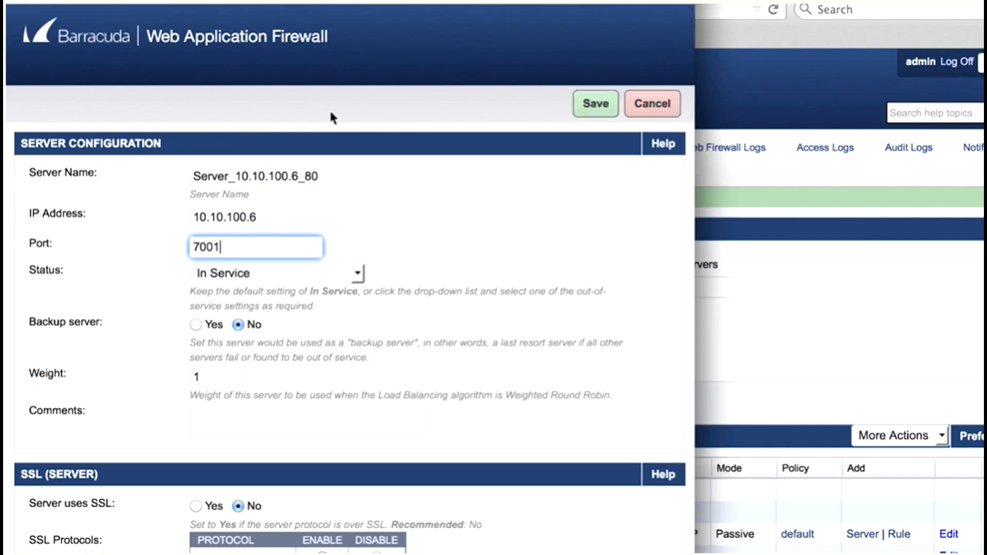
click(602, 113)
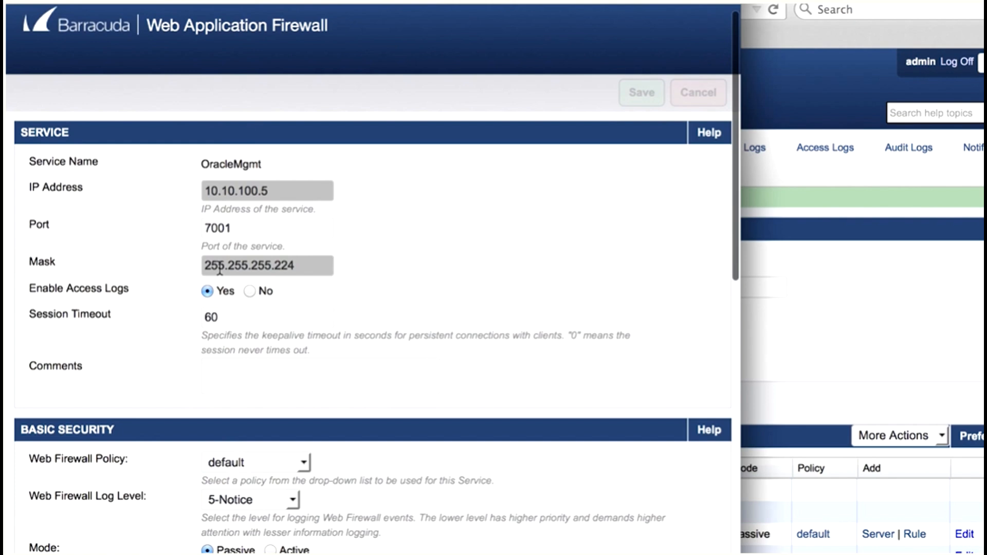
- Set the OracleMgmt service's web firewall policy to oracle and save the service settings
scroll(224, 309, down, 5)
click(223, 286)
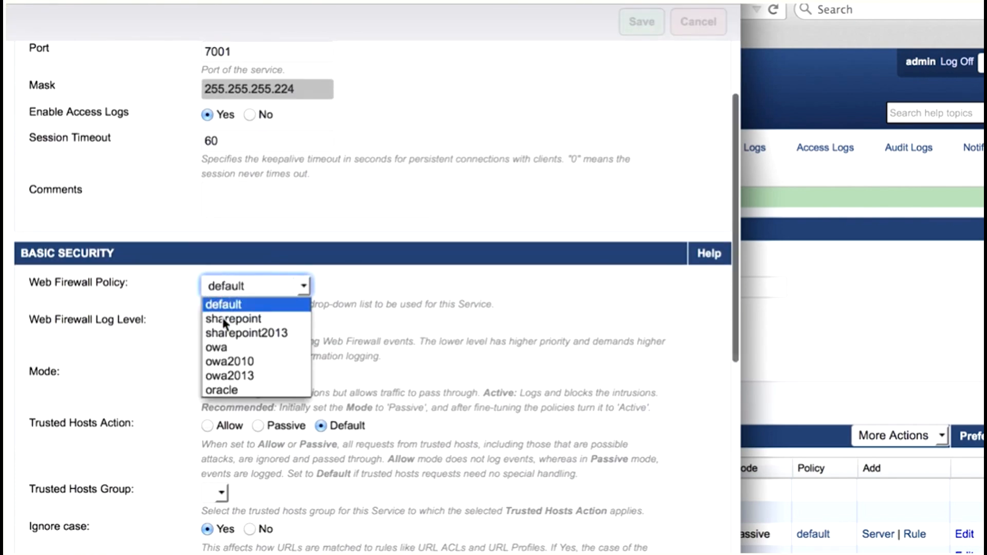
click(225, 390)
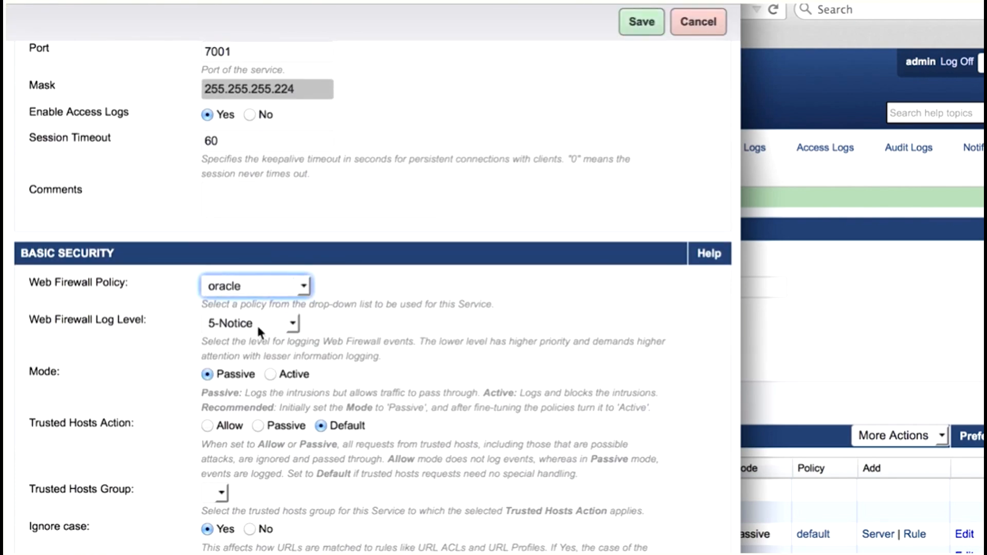
click(633, 22)
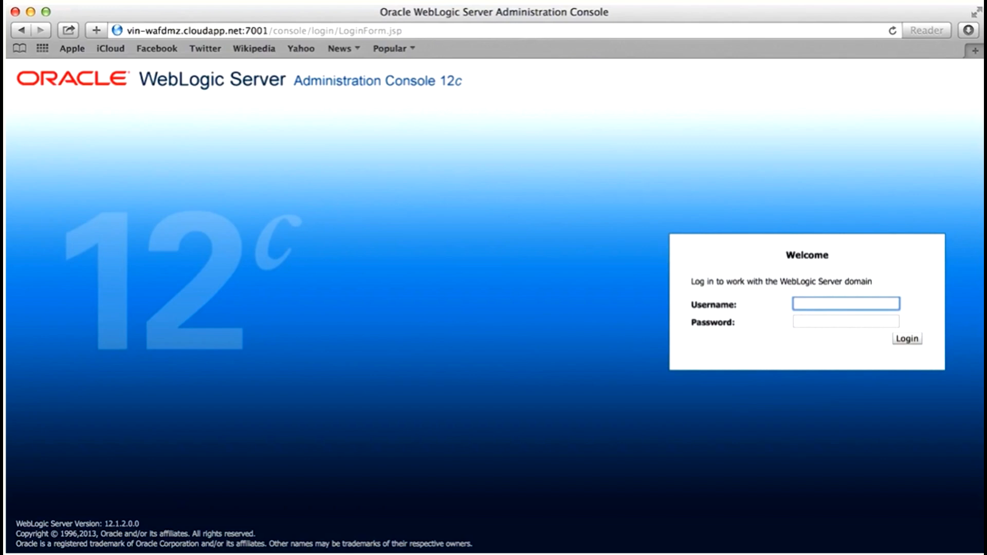
- Log in to the WebLogic Server Administration Console with the administrator username, correcting its misspelled ending, and the account password
text(WabLogix)
key(Tab)
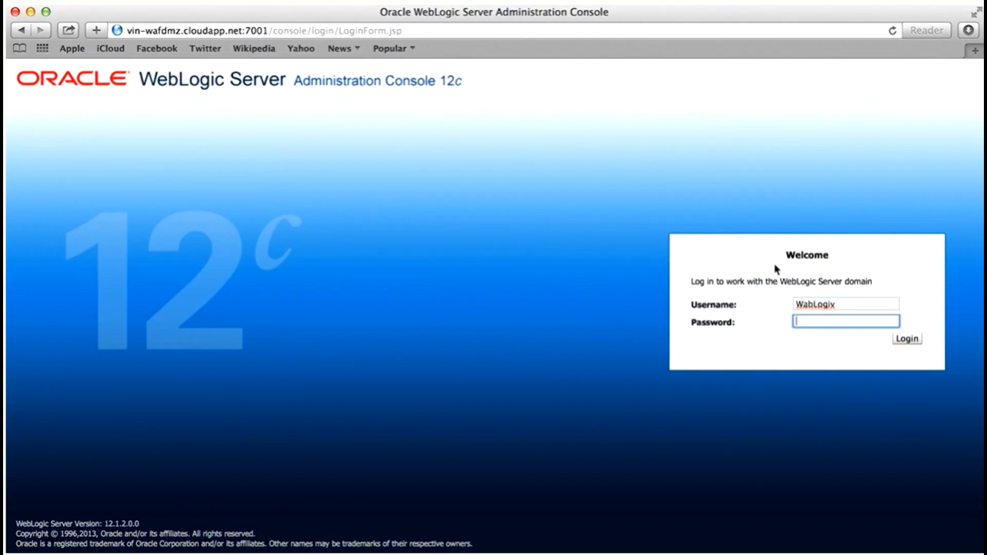
click(854, 305)
key(BackSpace)
text(c)
key(Tab)
text(•••••••••••)
key(Return)
click(554, 138)
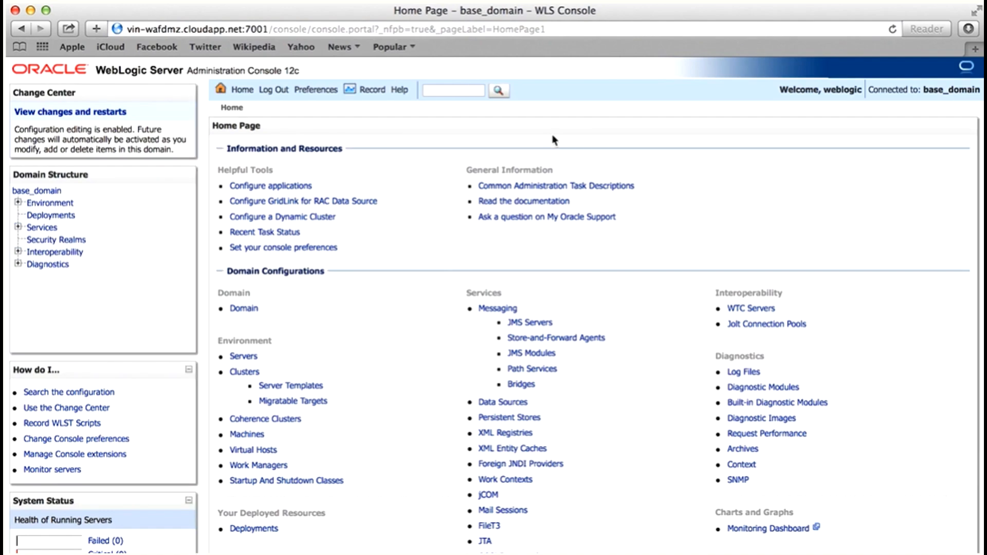
- Switch to the firewall interface in Firefox and examine the access logs for traffic to the Oracle service
key(ctrl+Up)
click(432, 184)
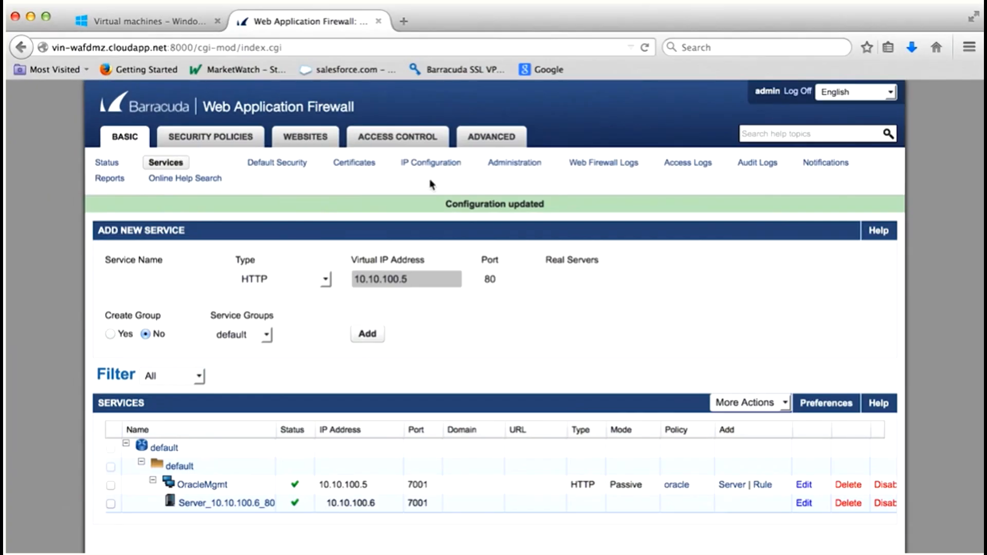
click(677, 164)
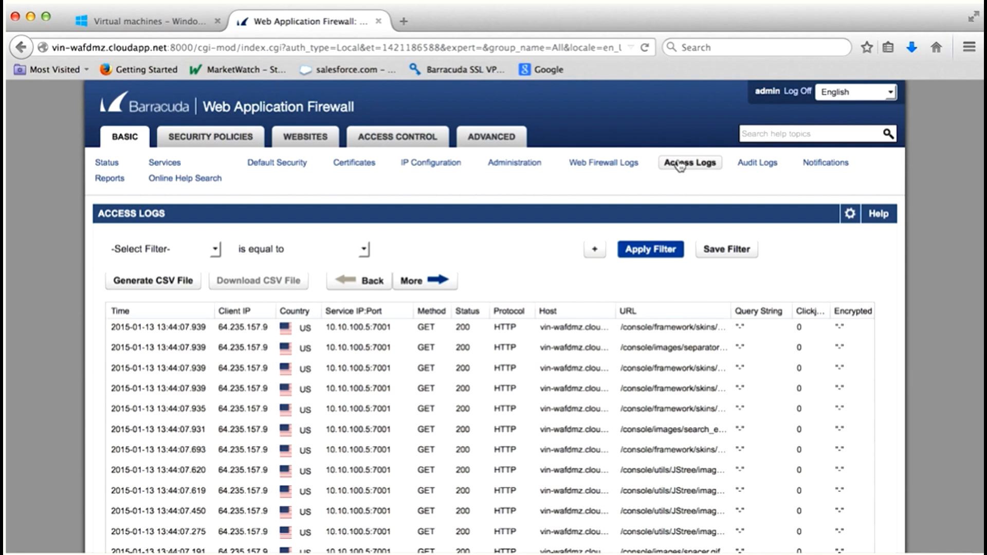
scroll(619, 339, down, 3)
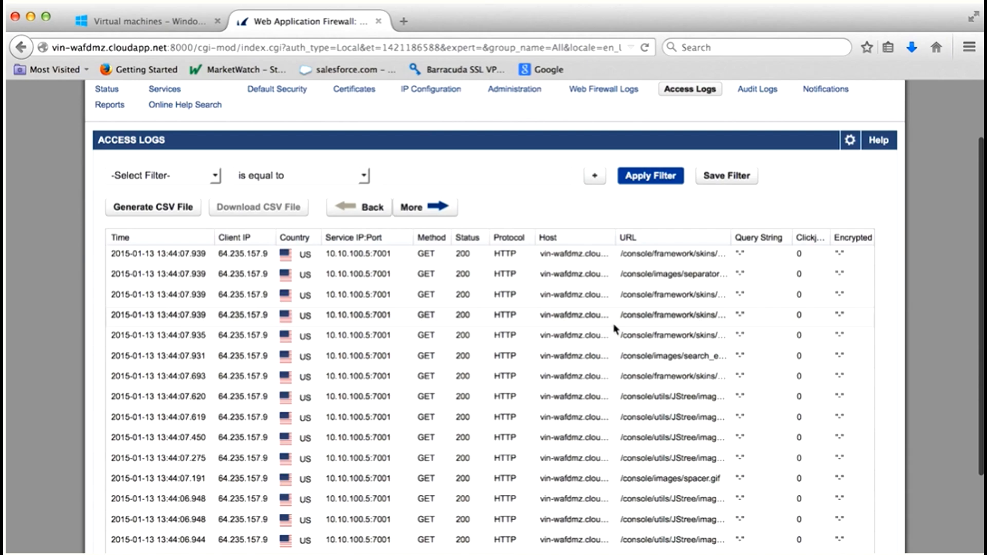
- Switch to the WebLogic console in Safari and enter the test string "SQL' admin" as a console search
key(ctrl+Up)
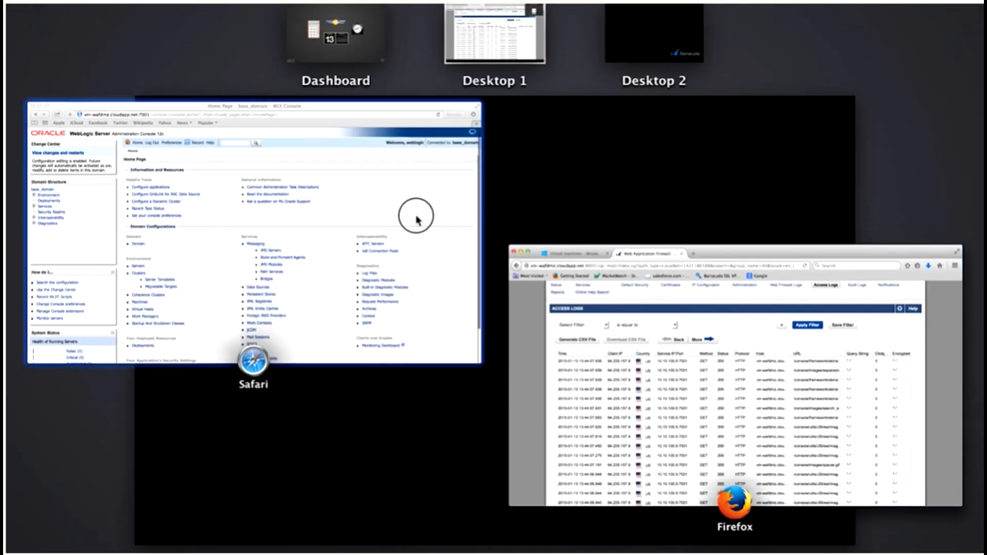
click(416, 216)
click(441, 90)
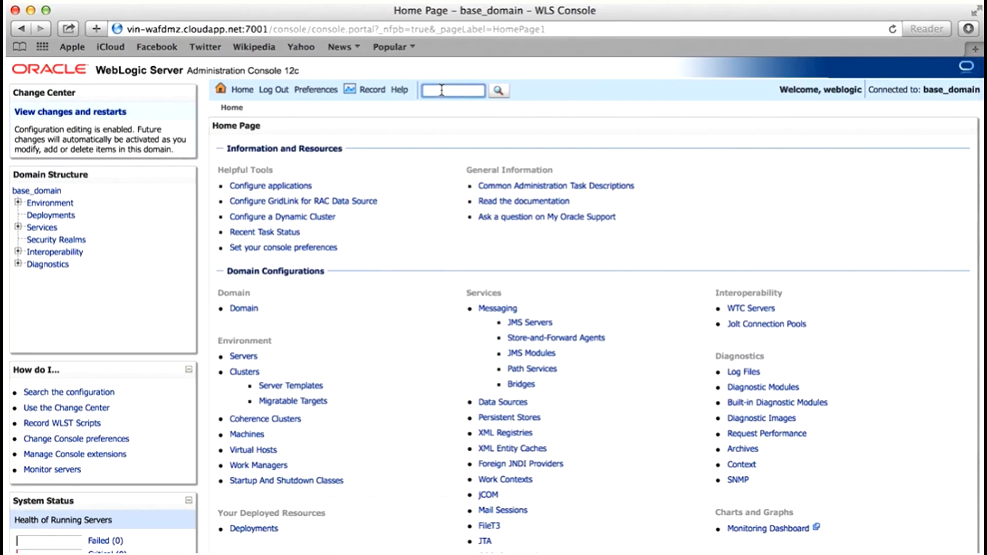
text(SQL)
text(admin)
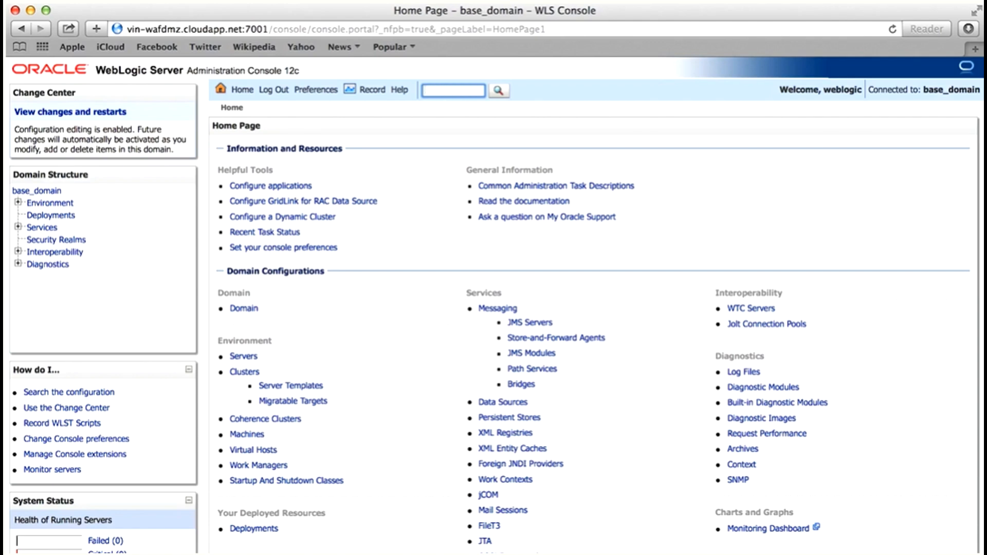
- Enter "SQL" as the search text in the WebLogic console's search field
text(SQL)
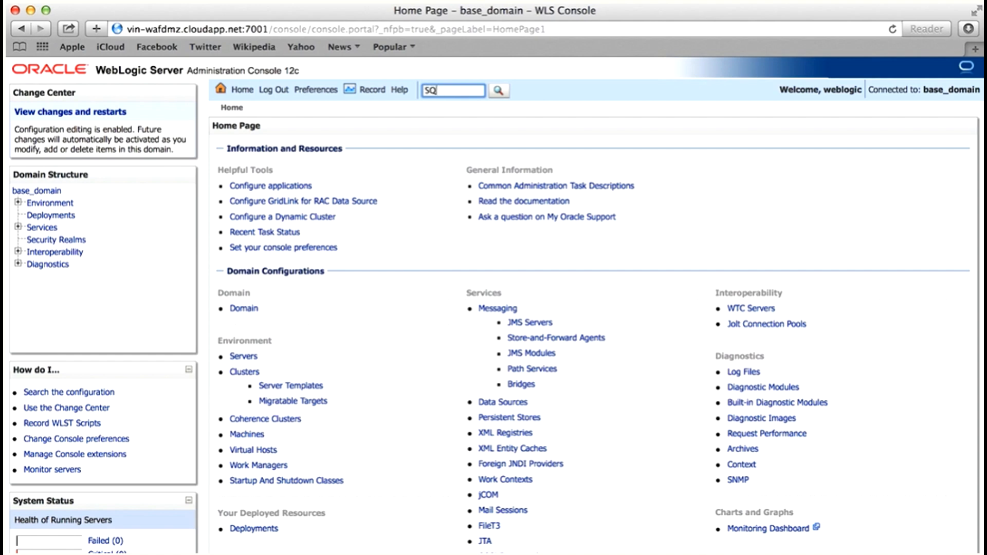
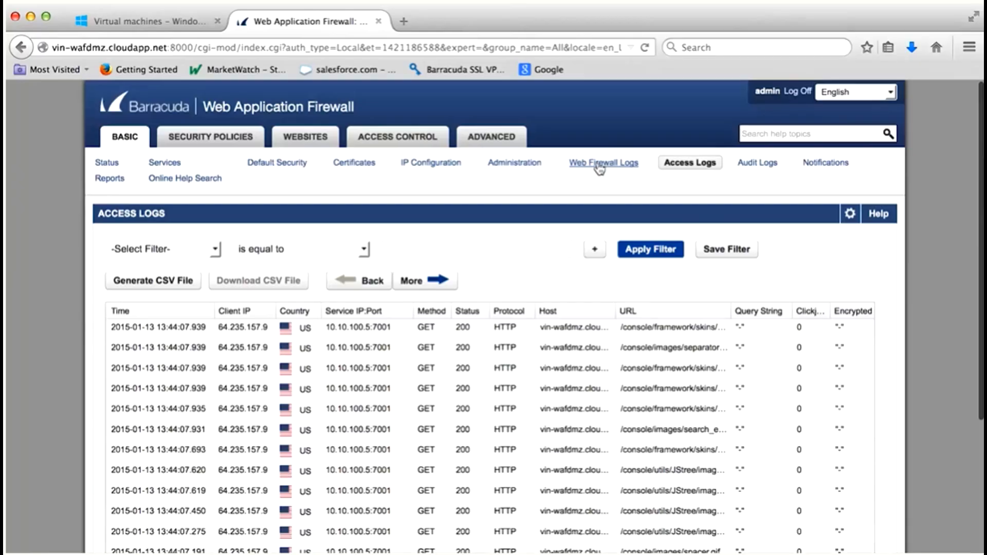
- Open the Barracuda firewall's Web Firewall Logs and examine the attack details of the SQL injection alert, then close its log details
click(599, 166)
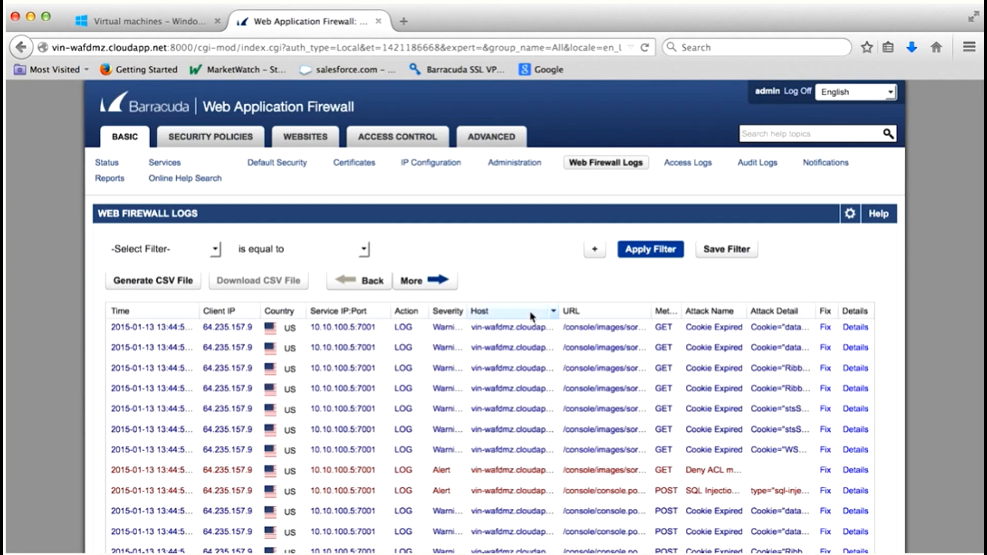
click(848, 489)
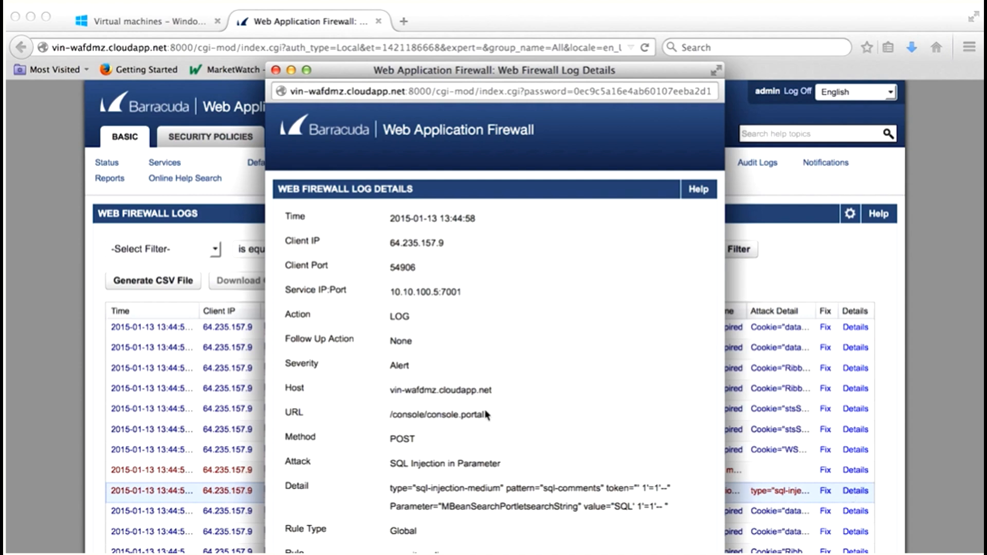
scroll(487, 415, down, 3)
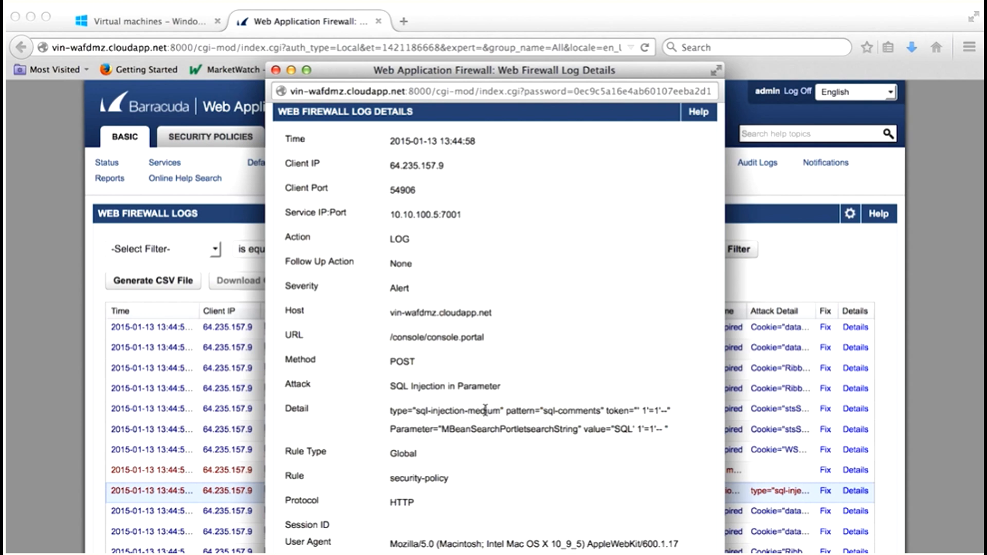
scroll(485, 410, down, 1)
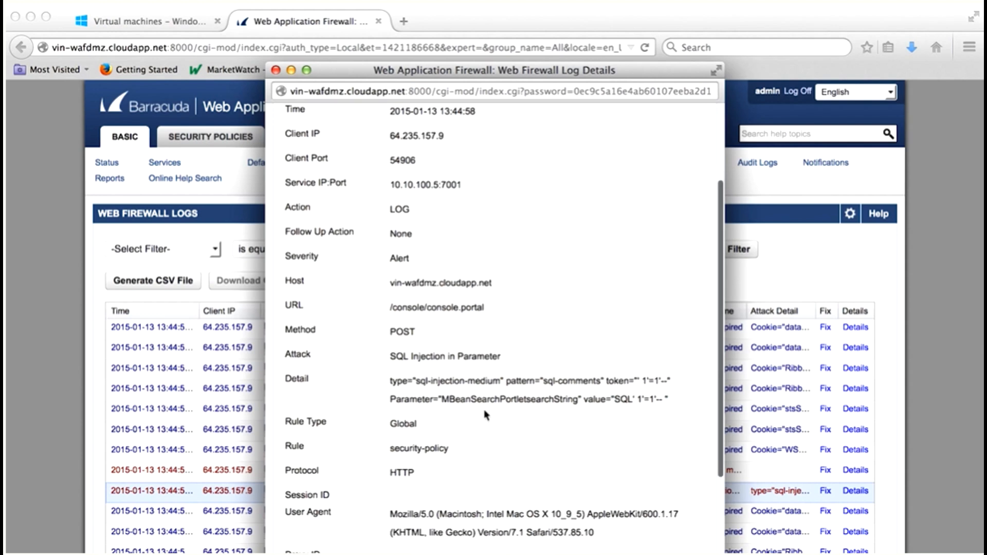
drag(396, 379, 686, 407)
scroll(644, 430, down, 4)
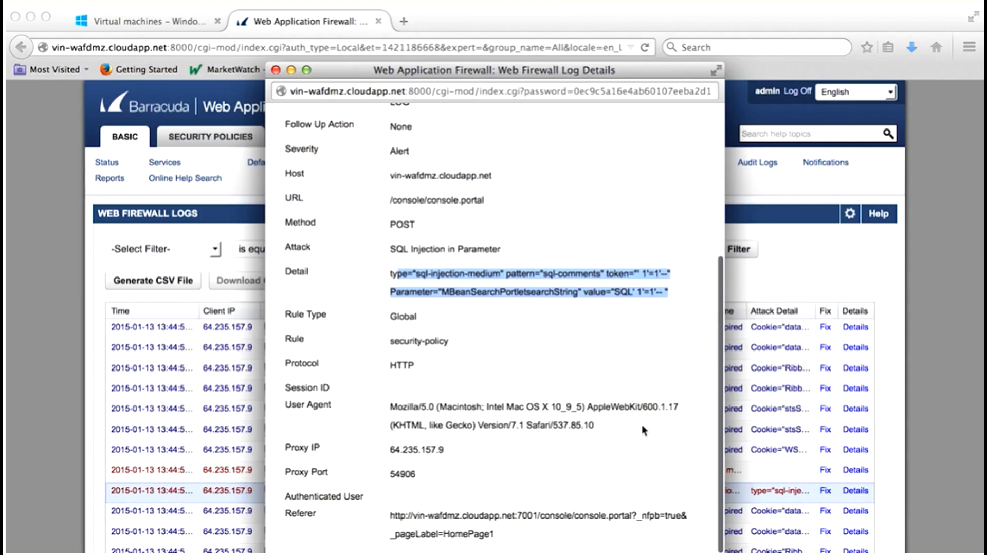
scroll(644, 430, up, 5)
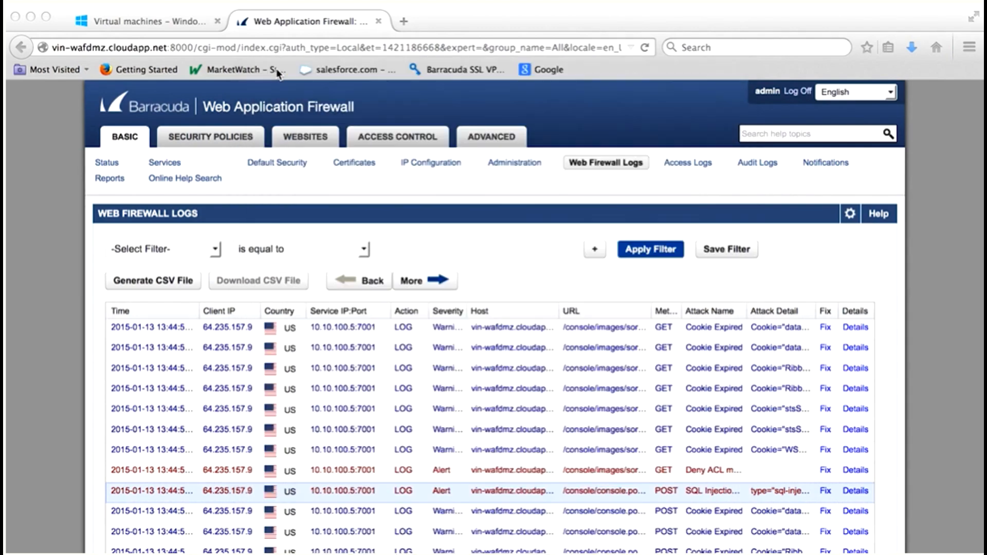